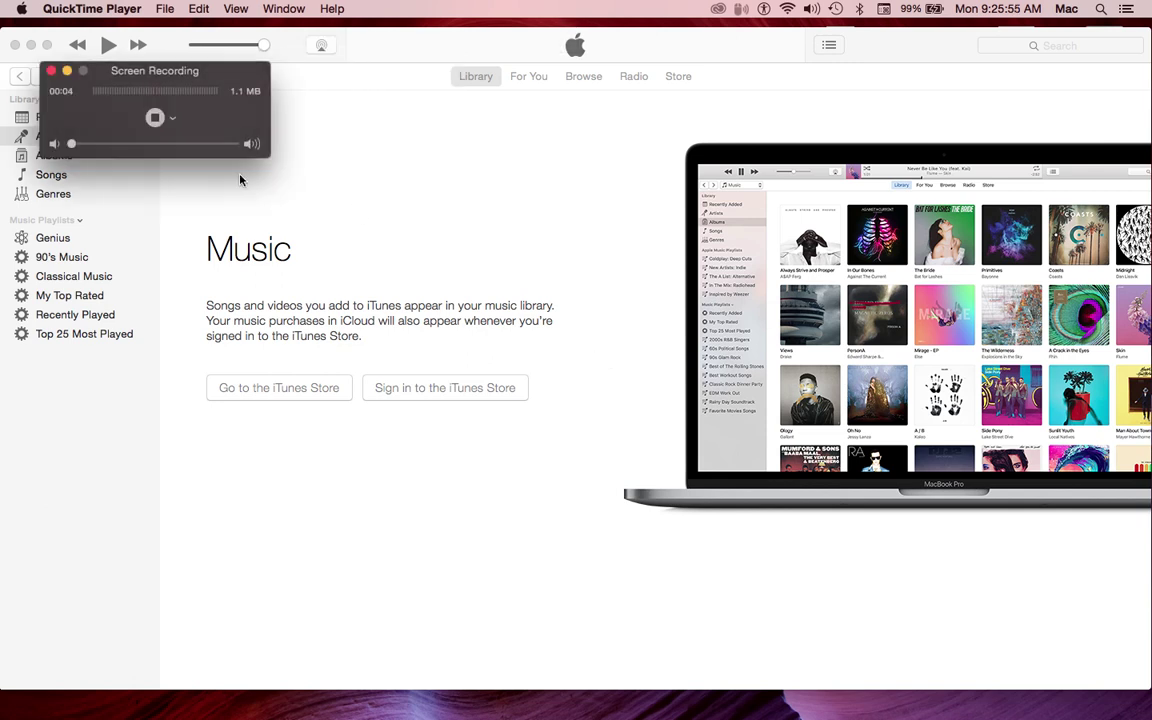
Step: In the iTunes Advanced preferences, turn off keeping the iTunes Media folder organized and sharing the iTunes Library XML with other applications
left_click(66, 71)
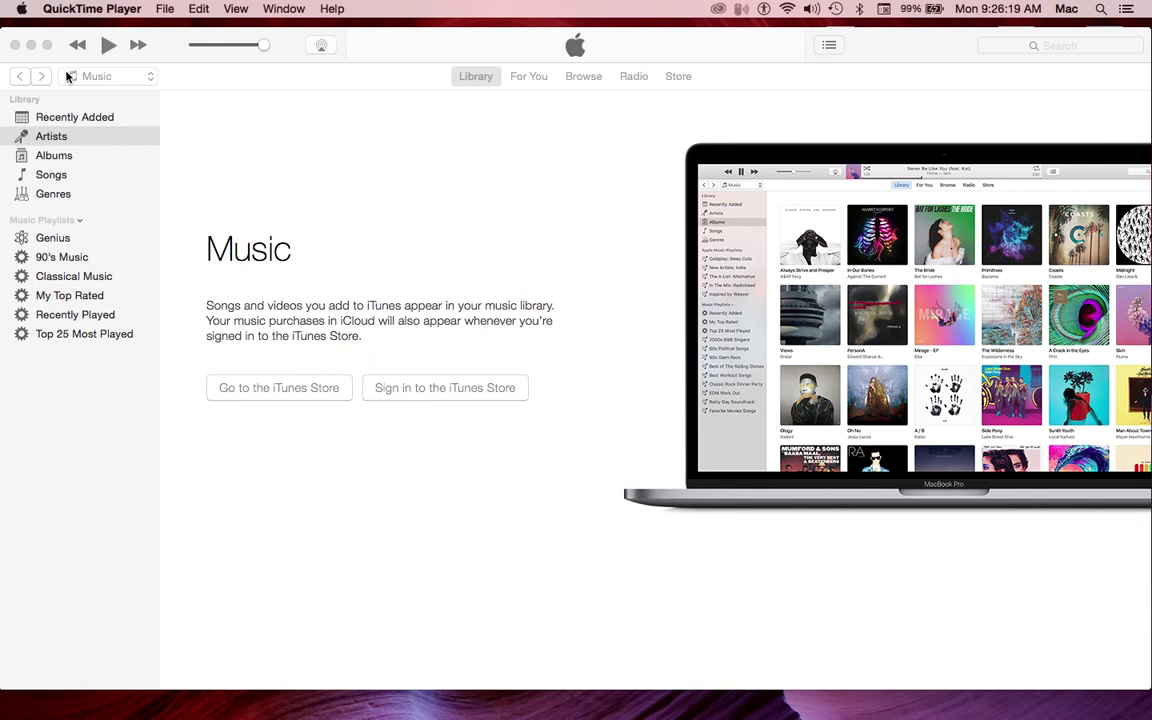
left_click(283, 170)
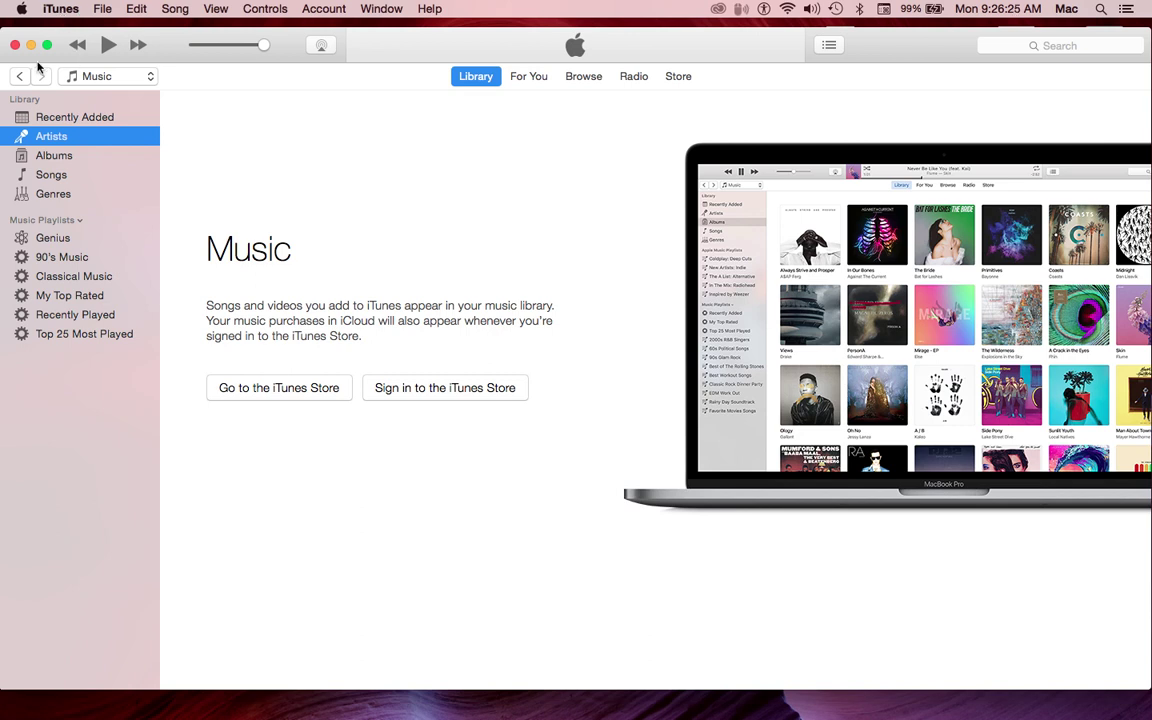
left_click(61, 10)
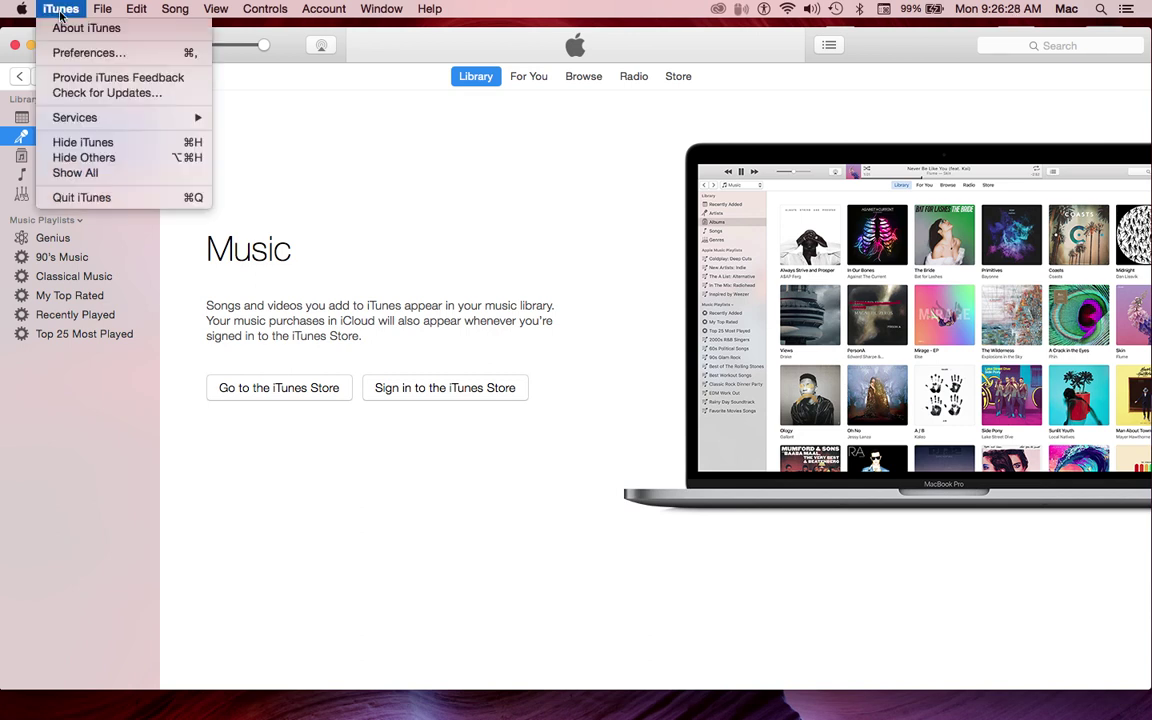
left_click(92, 53)
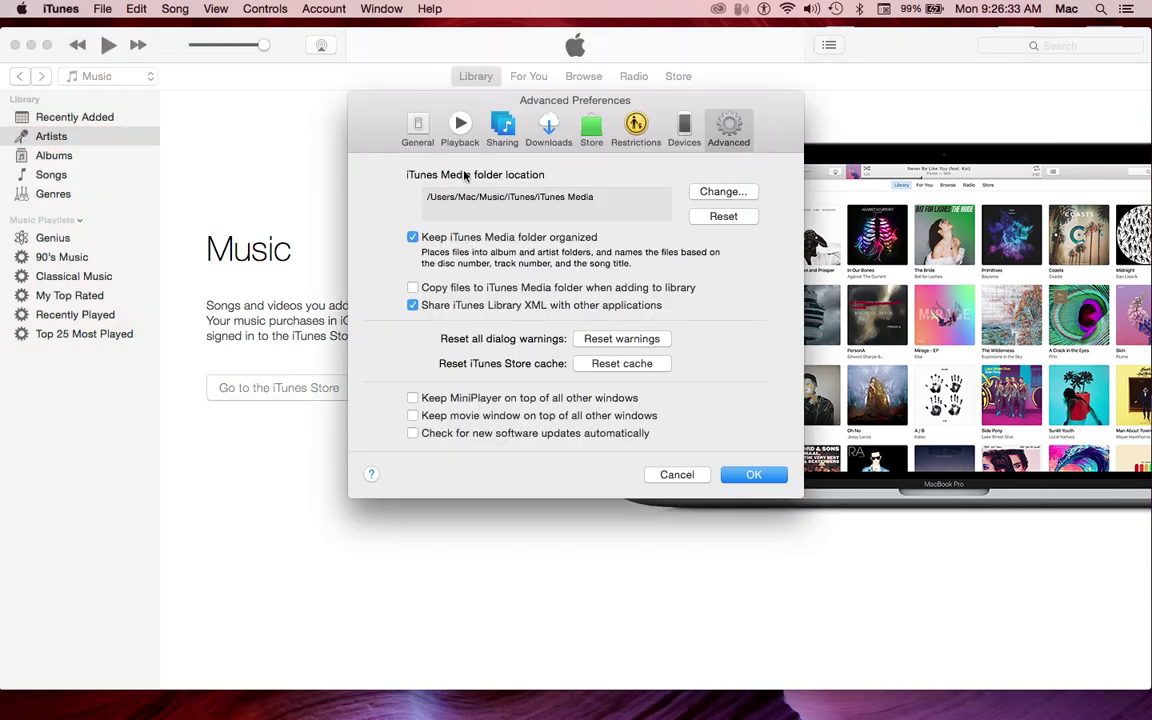
left_click(417, 135)
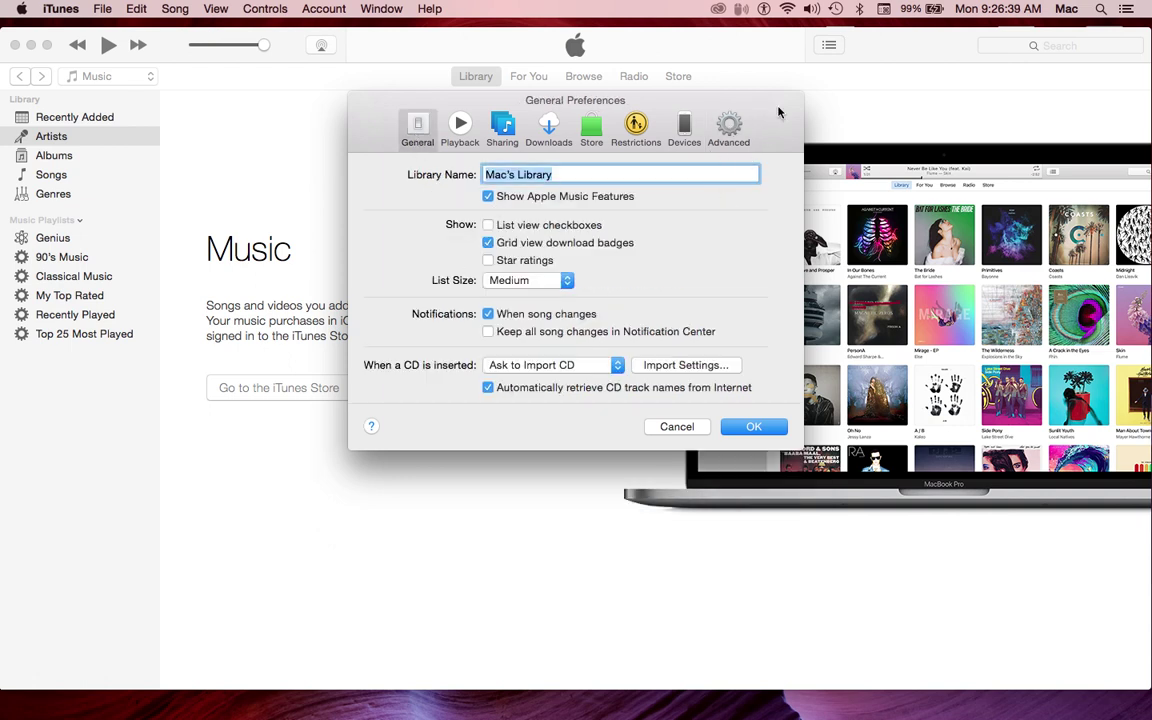
left_click(723, 128)
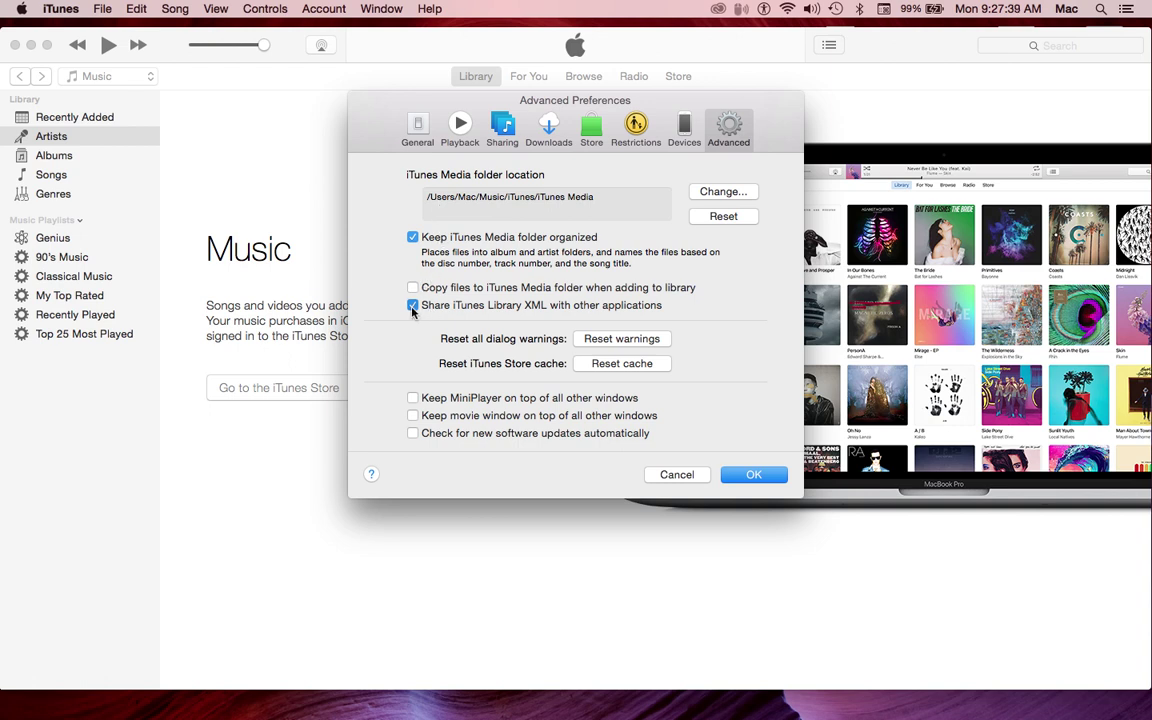
left_click(413, 306)
left_click(413, 236)
Step: Switch to Finder and open the iTunes Media folder inside the iTunes folder on the DJ Beat VJ drive
mouse_move(60, 689)
left_click(25, 683)
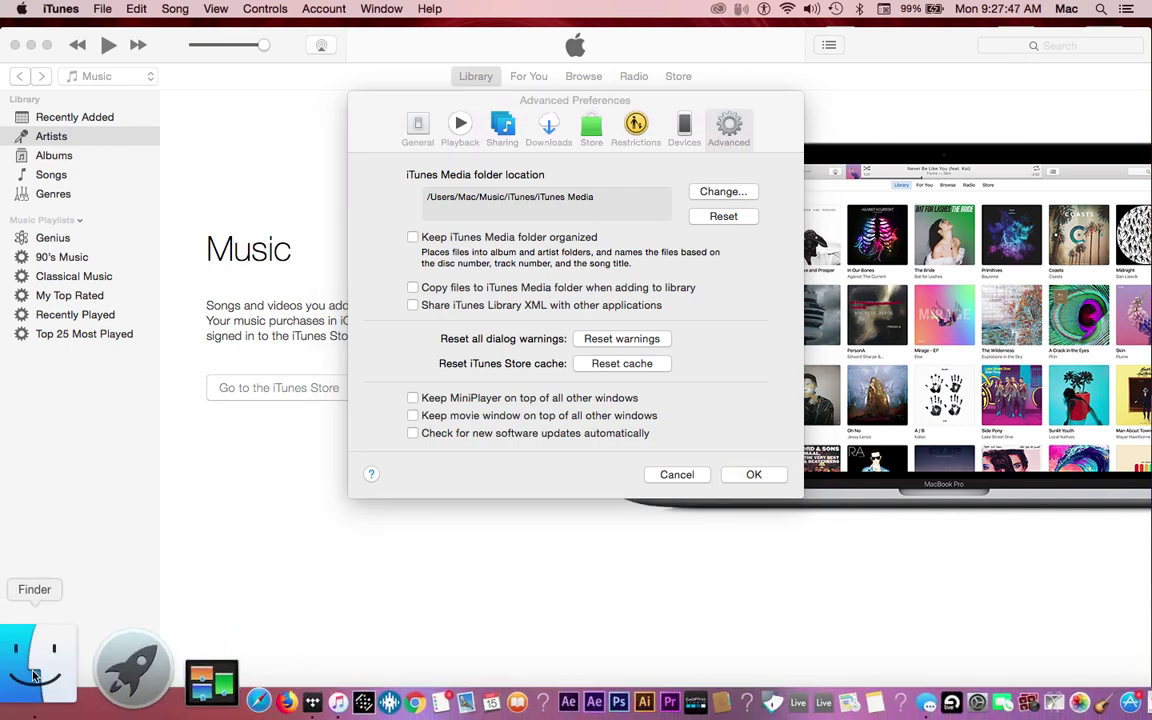
scroll(275, 309, "down", 3)
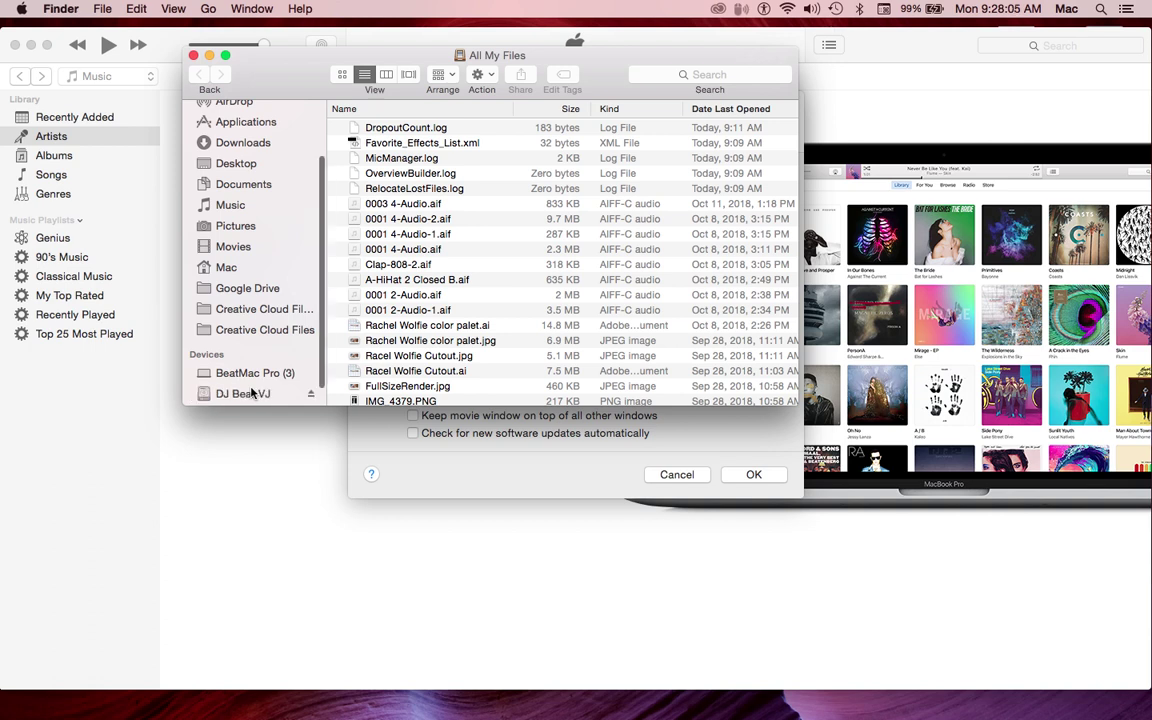
scroll(248, 394, "down", 1)
left_click(238, 382)
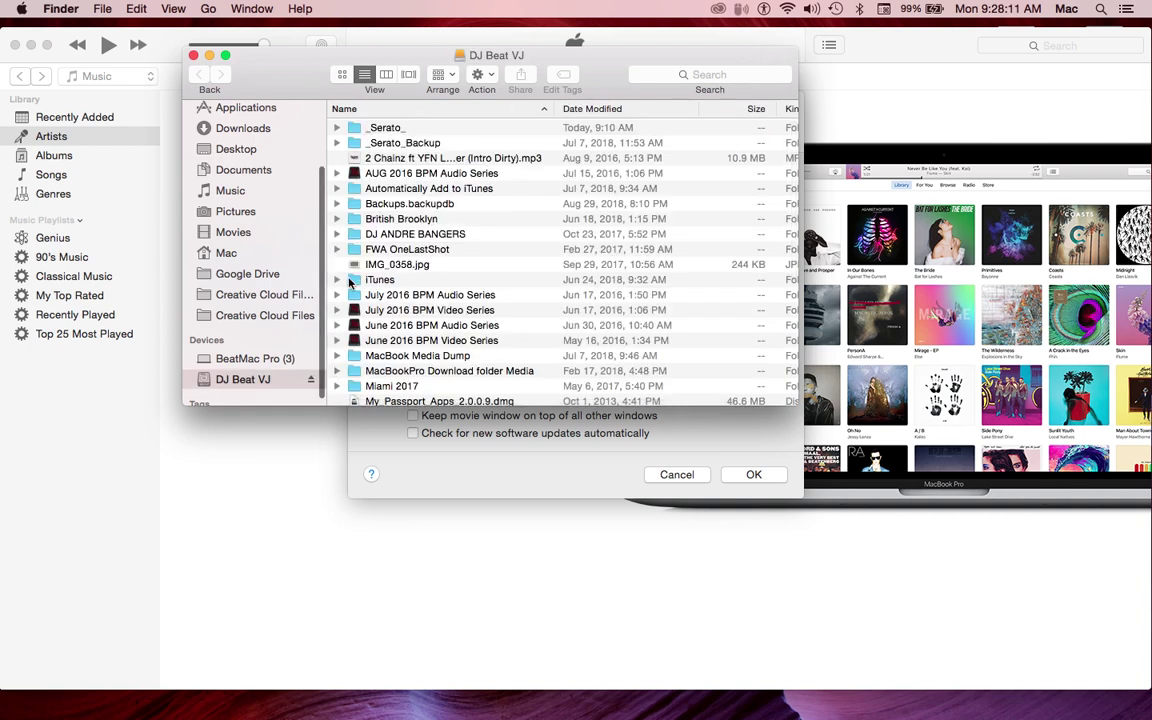
left_click(350, 281)
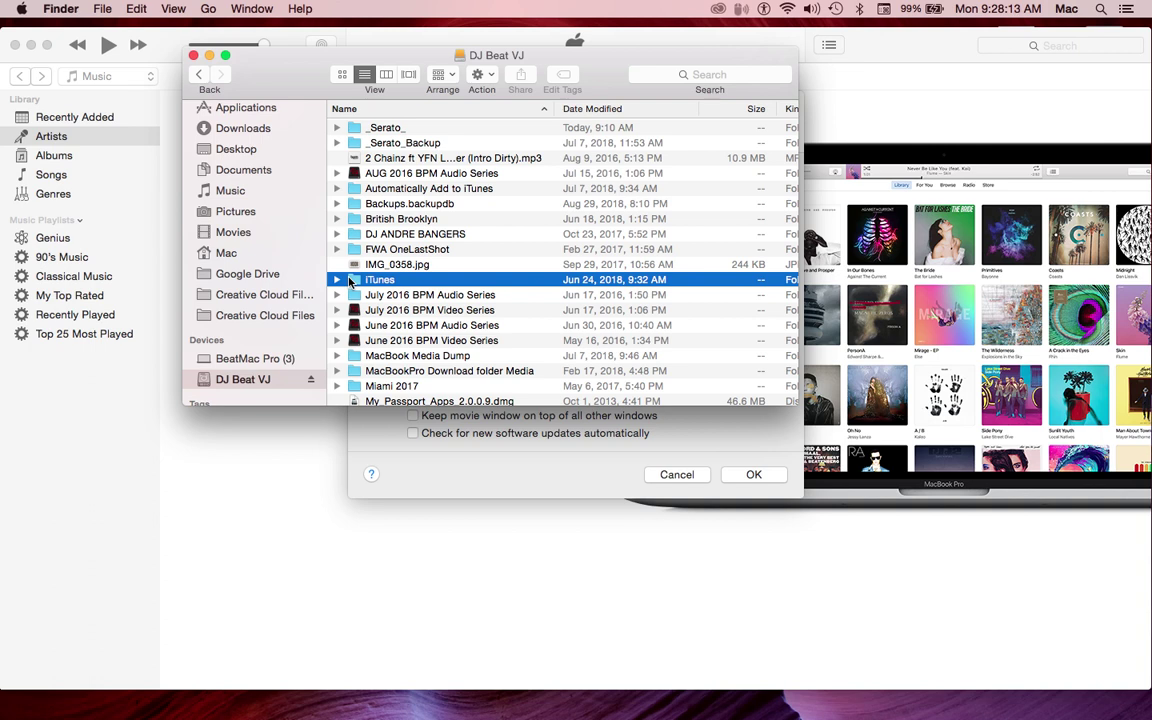
double_click(350, 281)
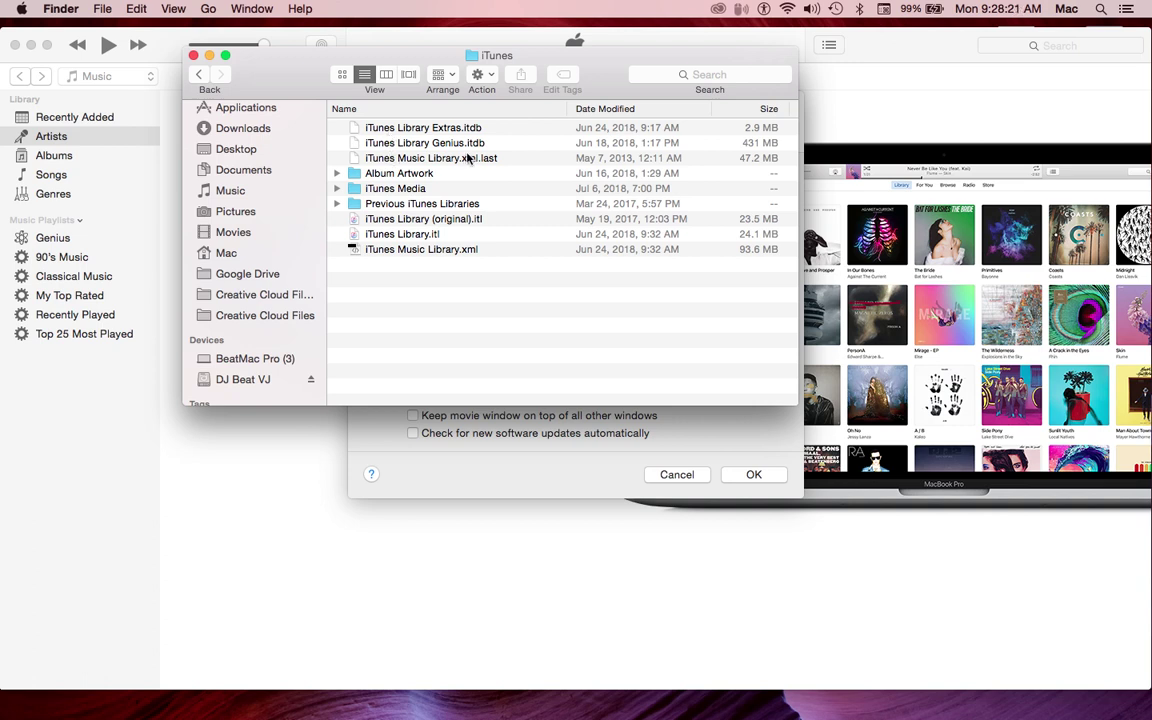
double_click(349, 192)
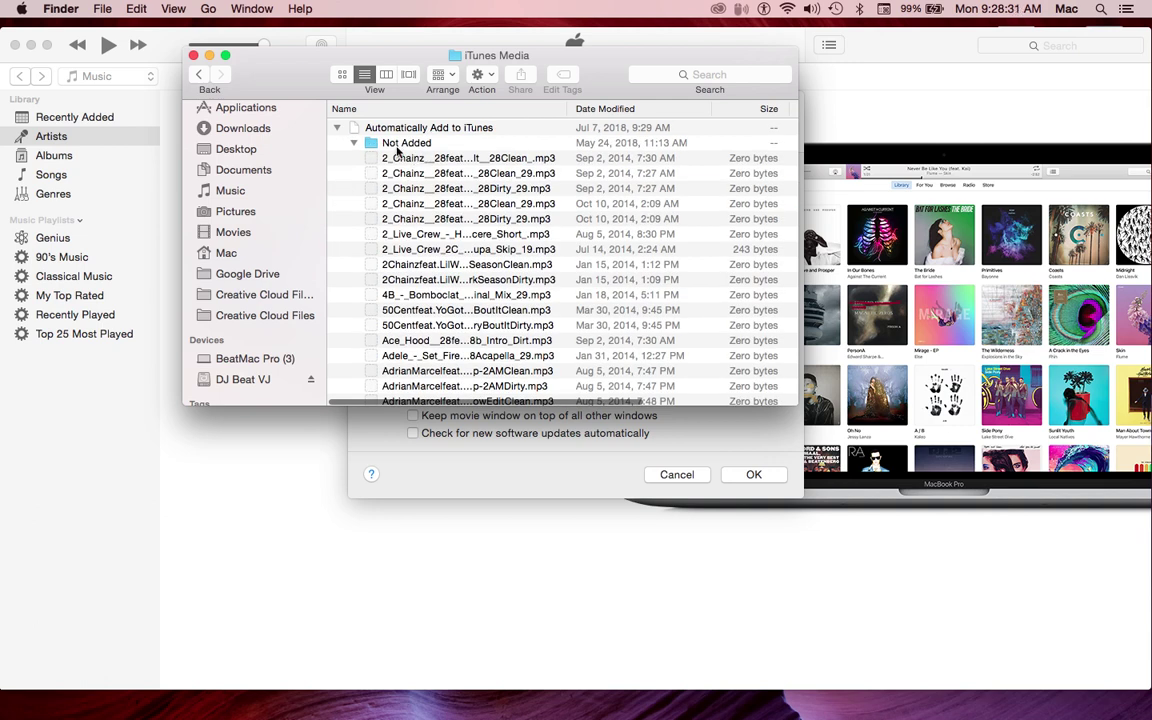
left_click(337, 128)
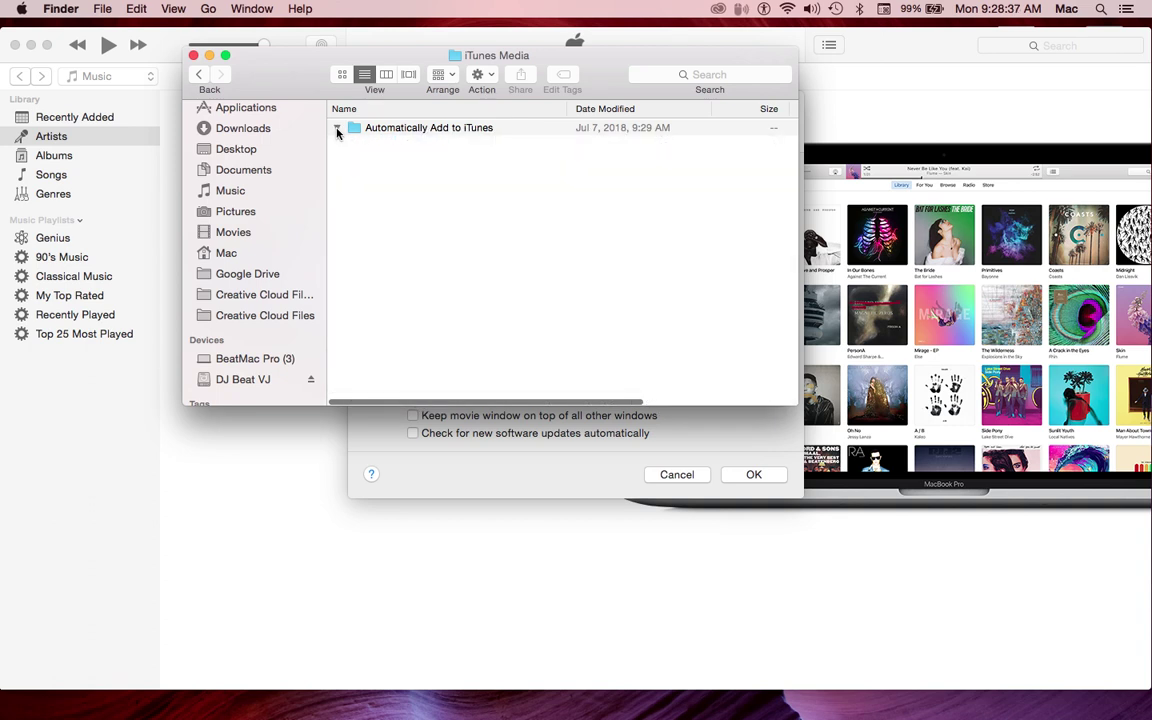
left_click(337, 128)
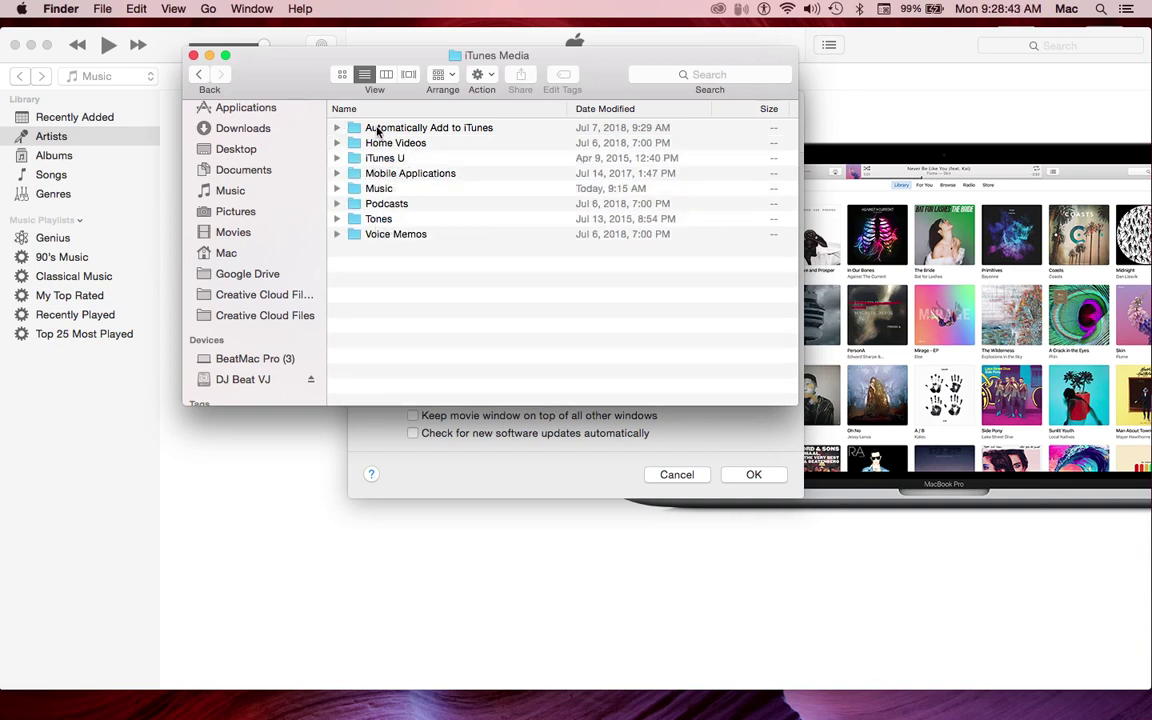
Step: Look through the artist folders in the iTunes Media folder's Music folder and close the Finder window
double_click(357, 193)
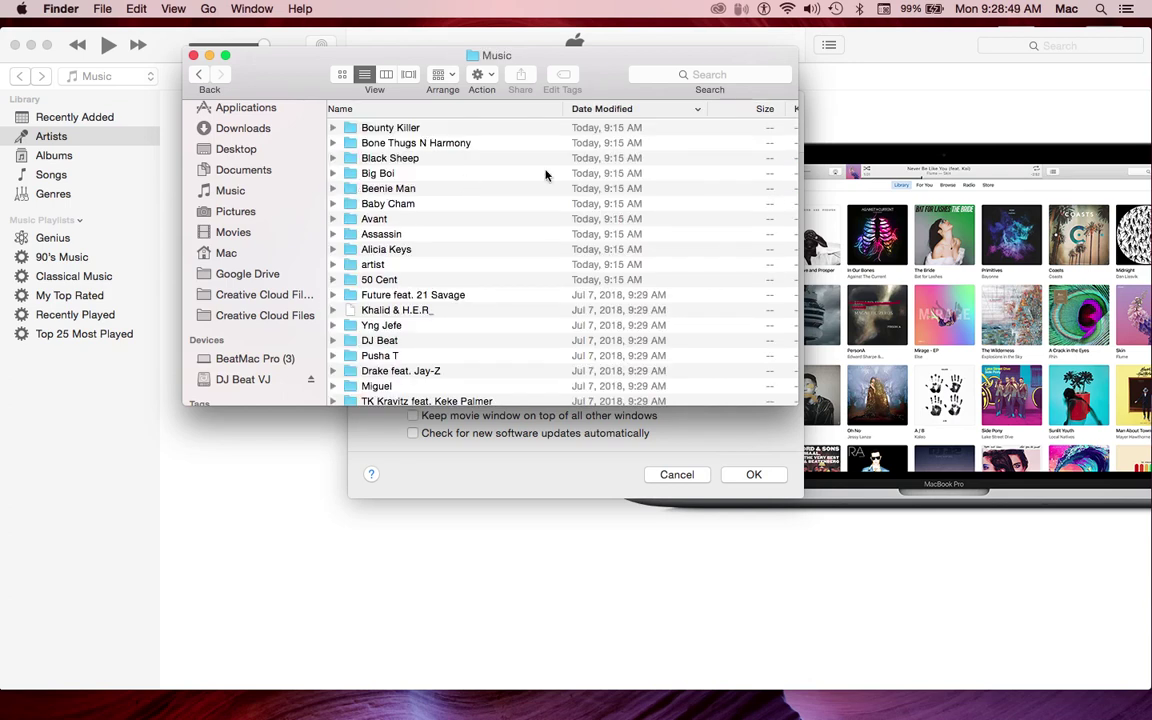
scroll(544, 175, "down", 10)
scroll(545, 175, "down", 10)
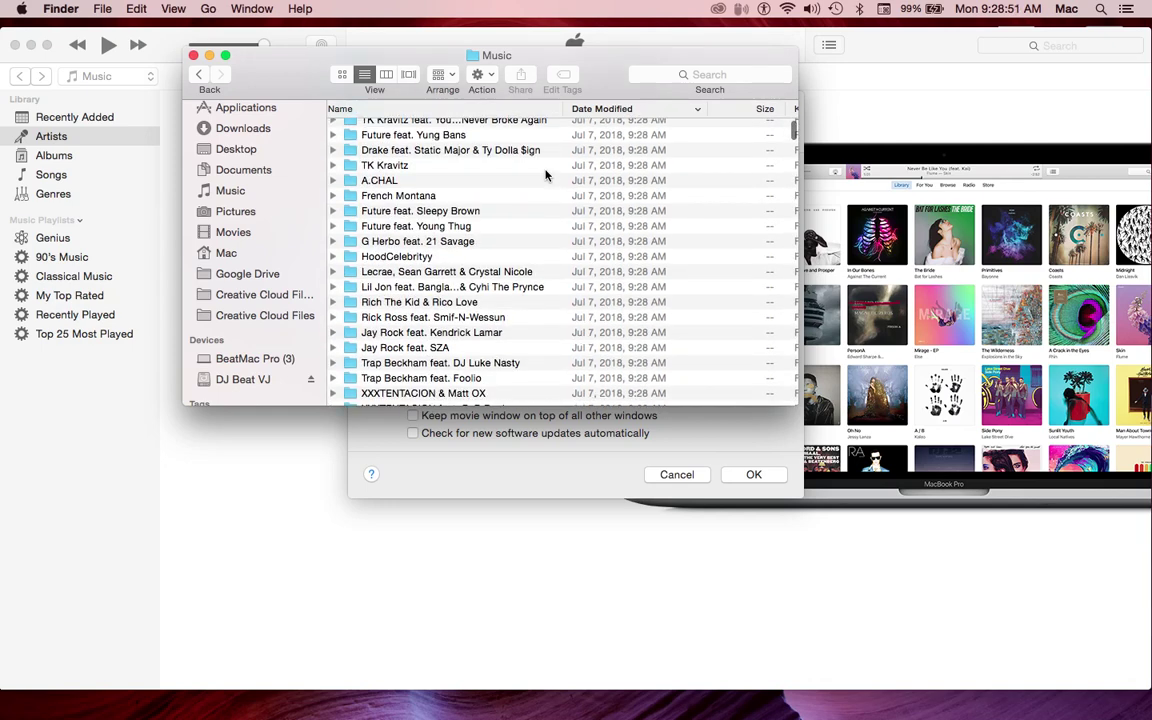
scroll(545, 175, "down", 10)
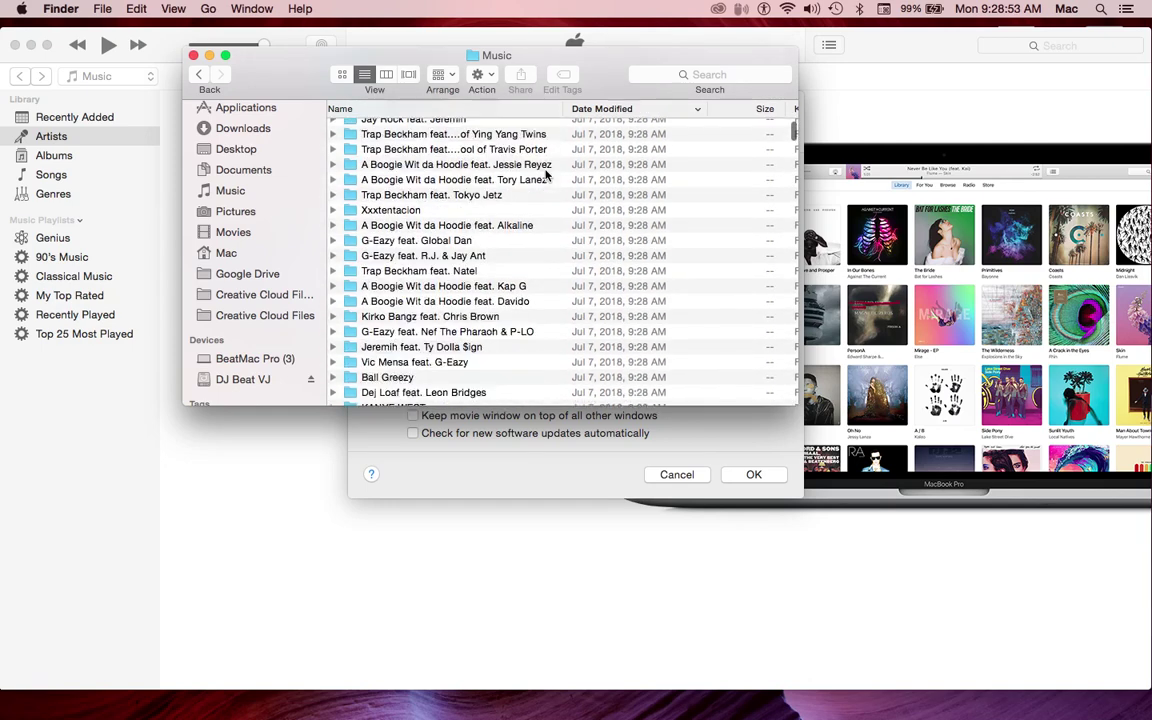
scroll(545, 174, "down", 10)
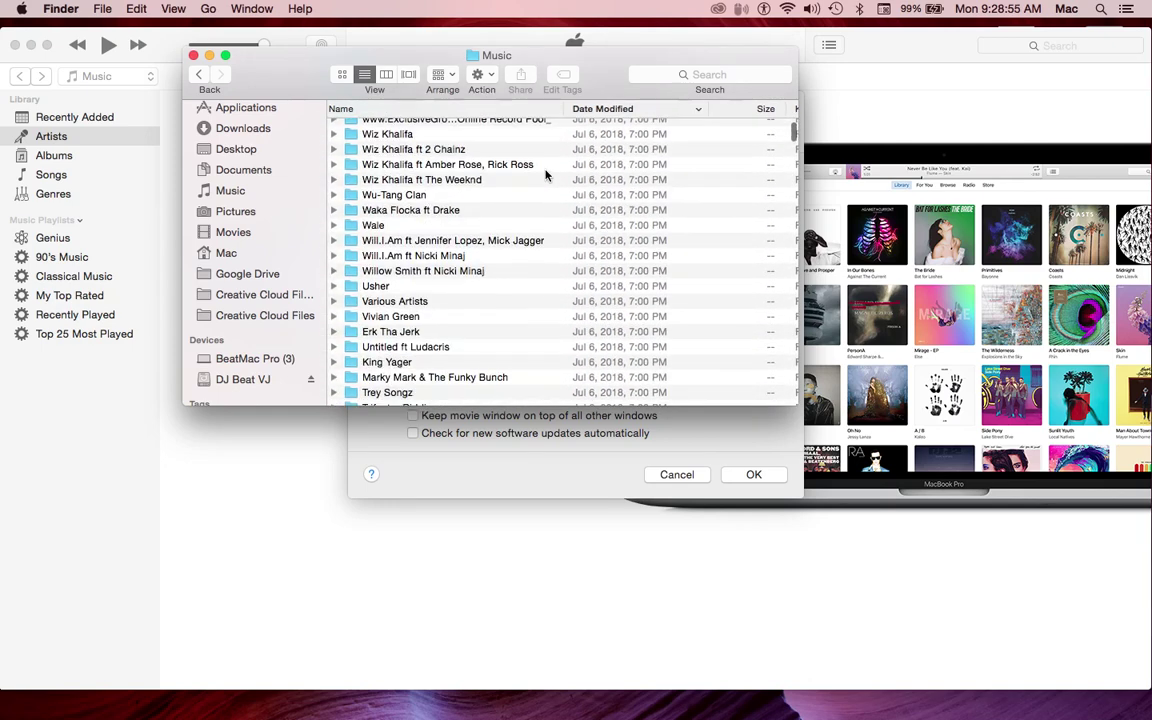
scroll(545, 175, "down", 10)
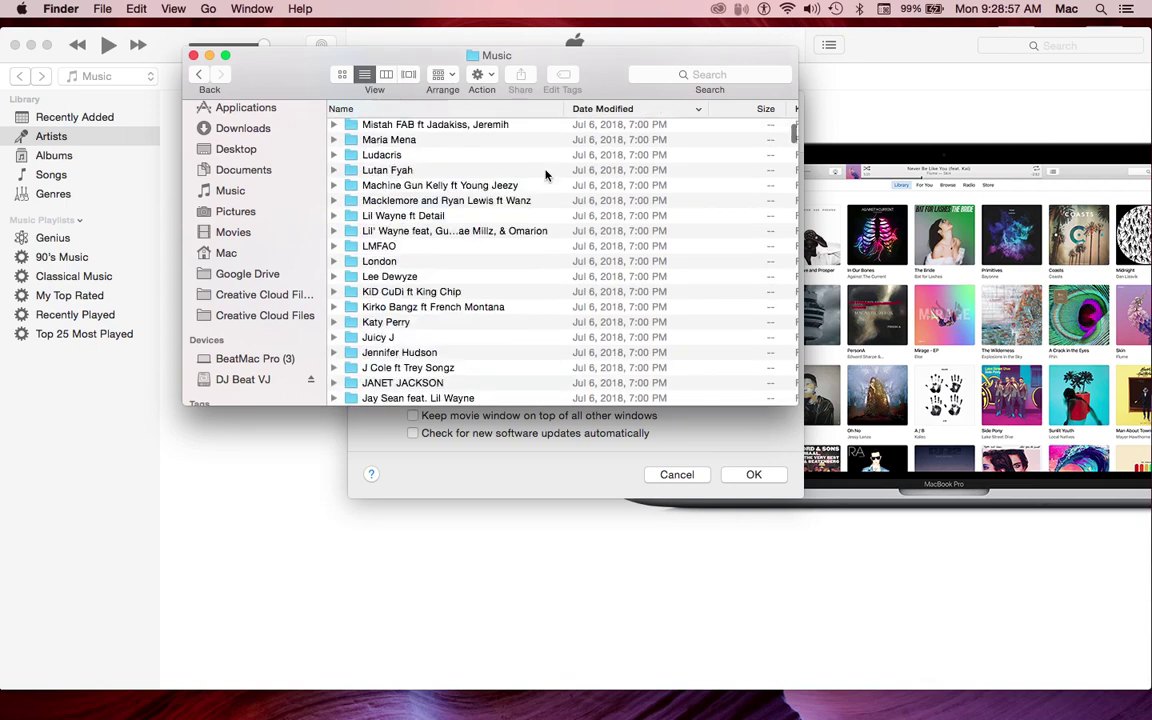
left_click(201, 78)
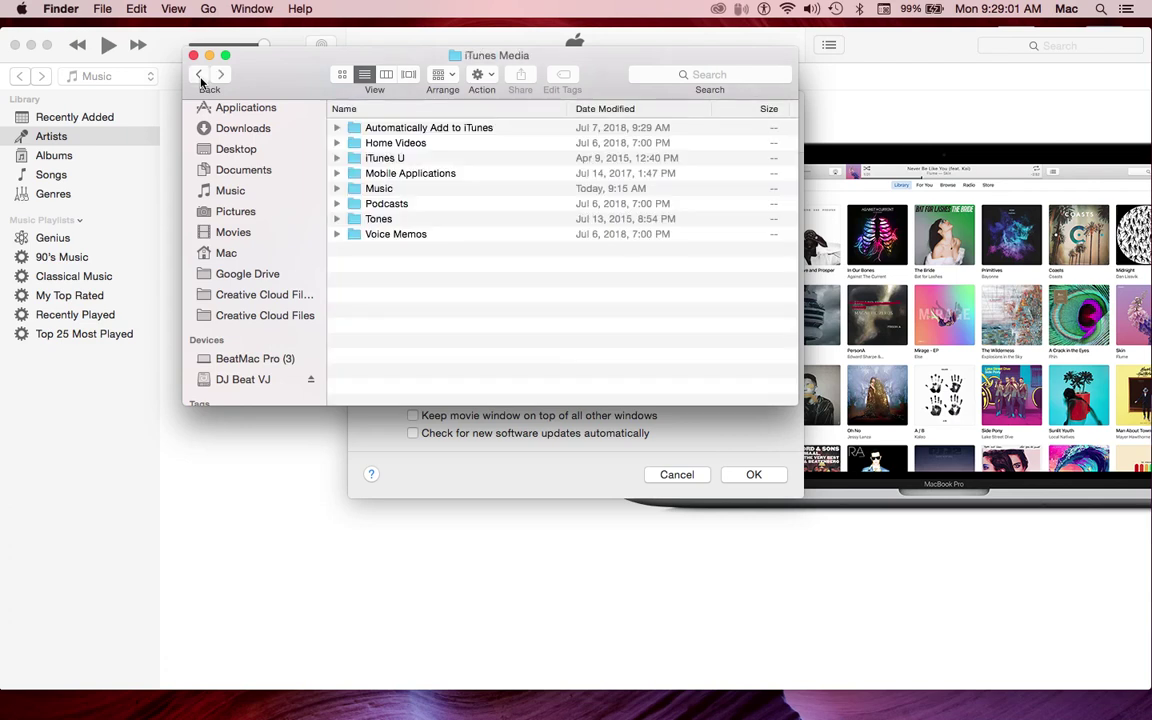
left_click(199, 74)
left_click(194, 55)
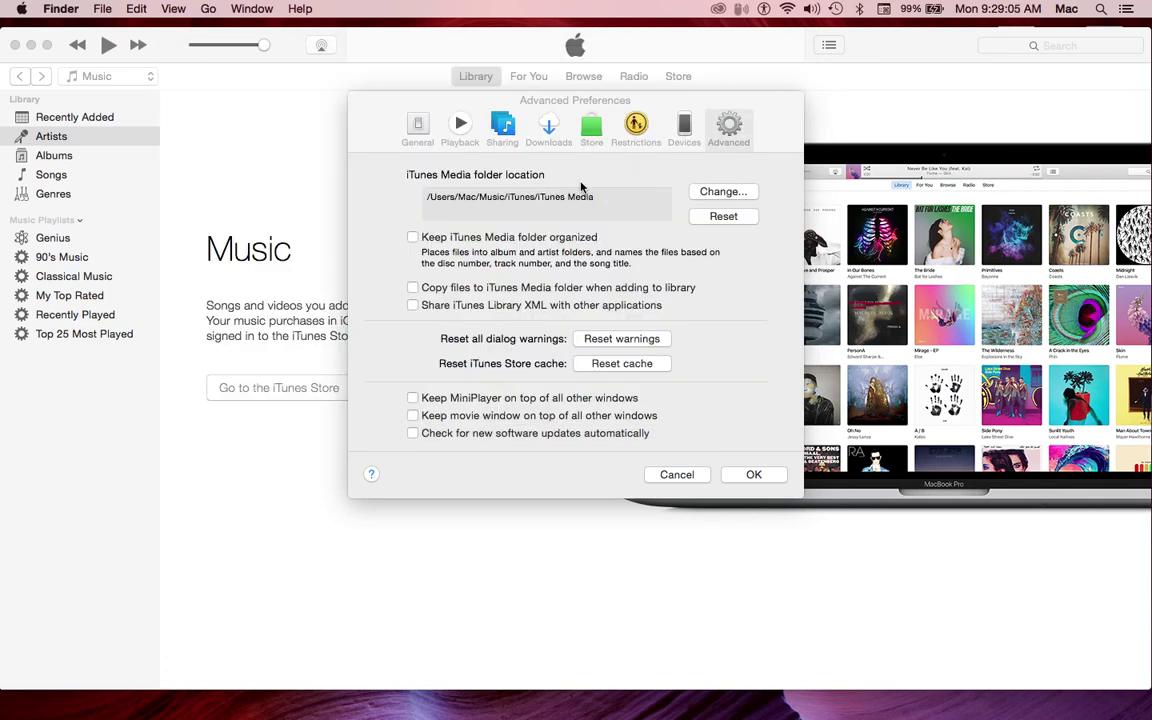
Step: Change the iTunes Media folder location to the iTunes Media folder inside iTunes on the DJ Beat VJ drive
left_click(730, 195)
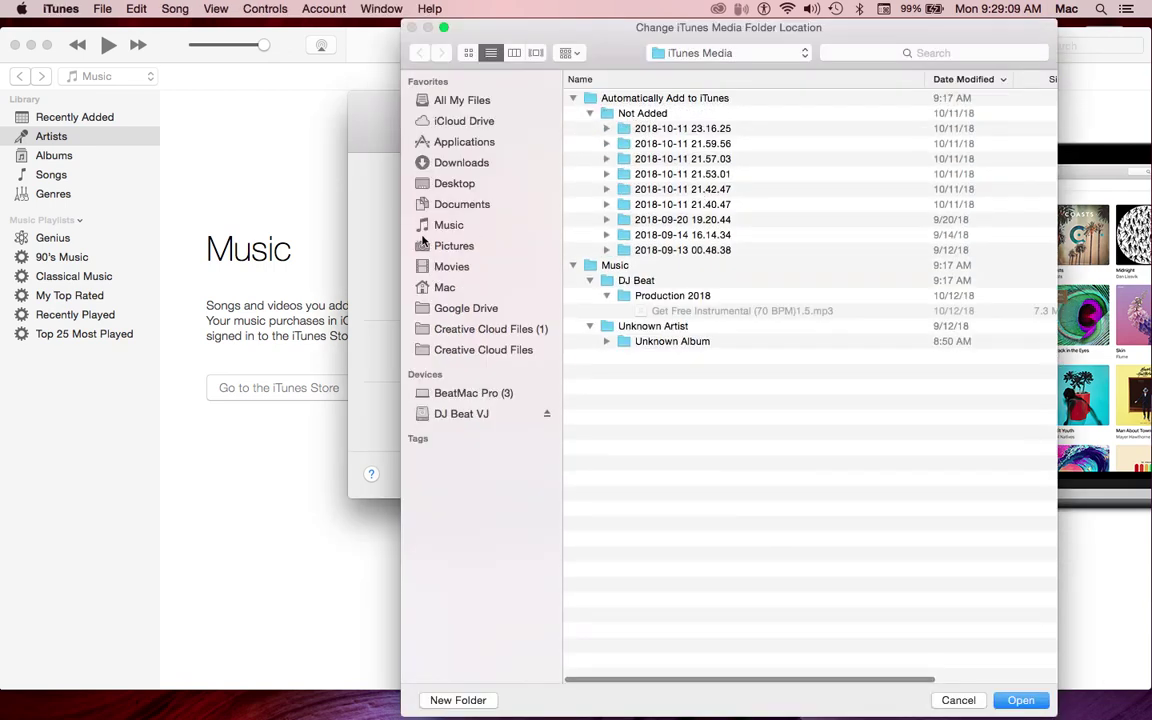
left_click(446, 227)
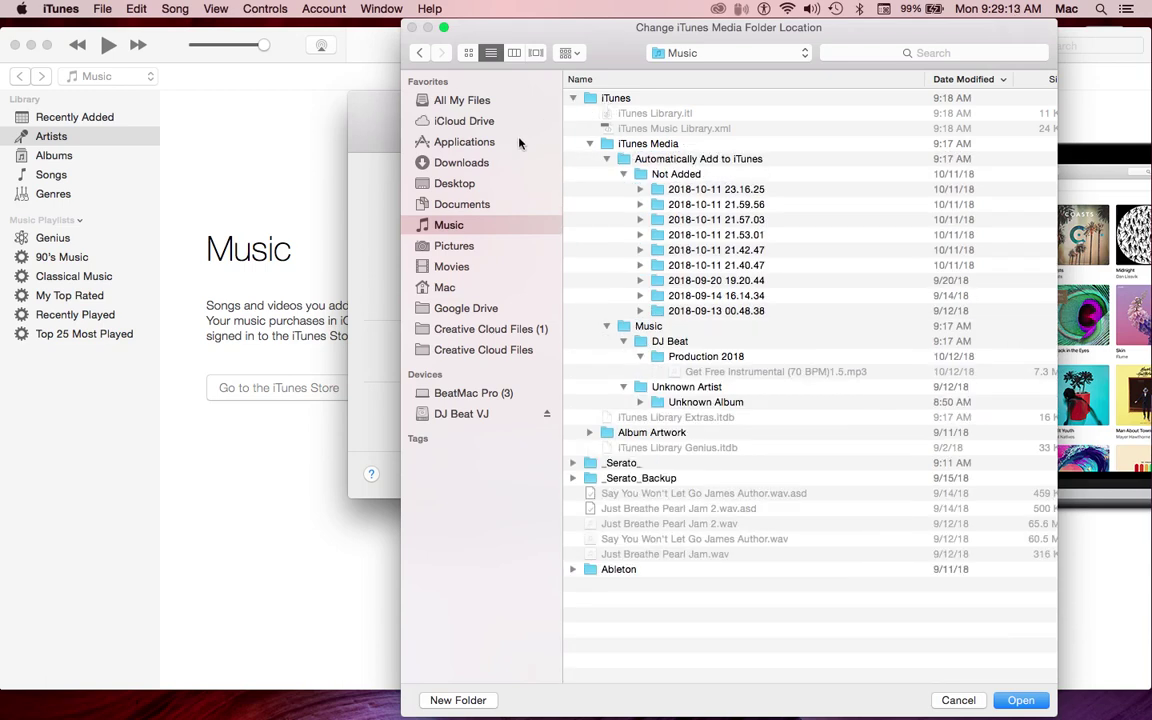
left_click(458, 413)
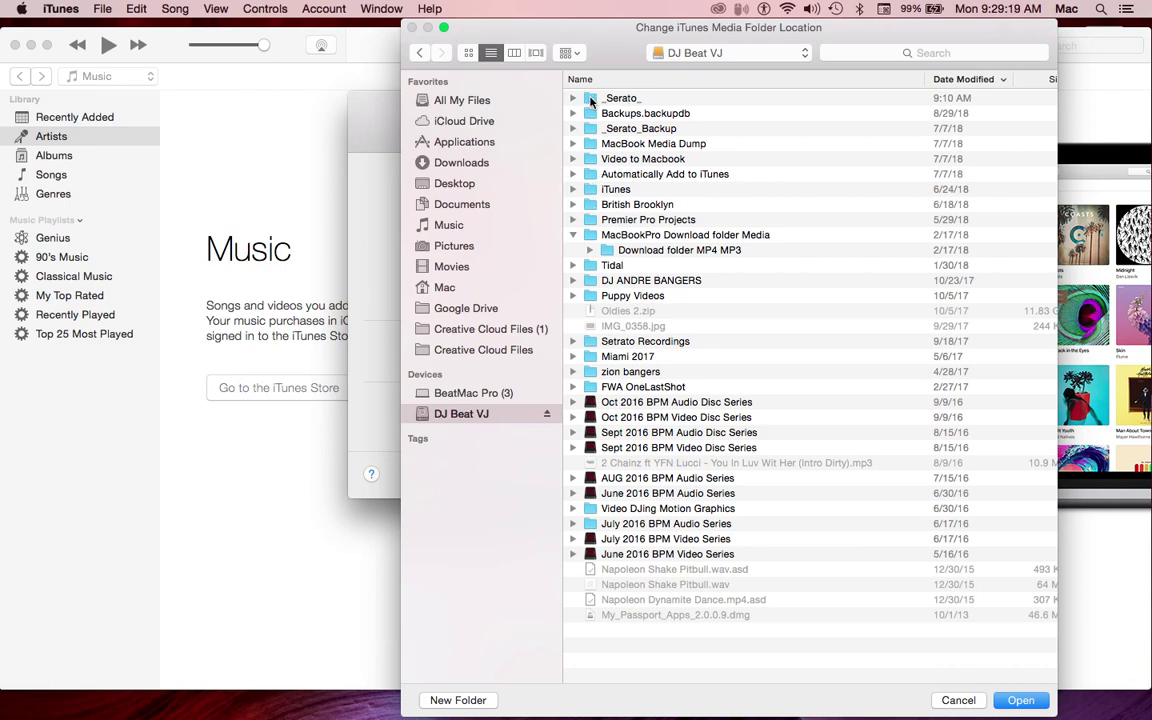
left_click(591, 189)
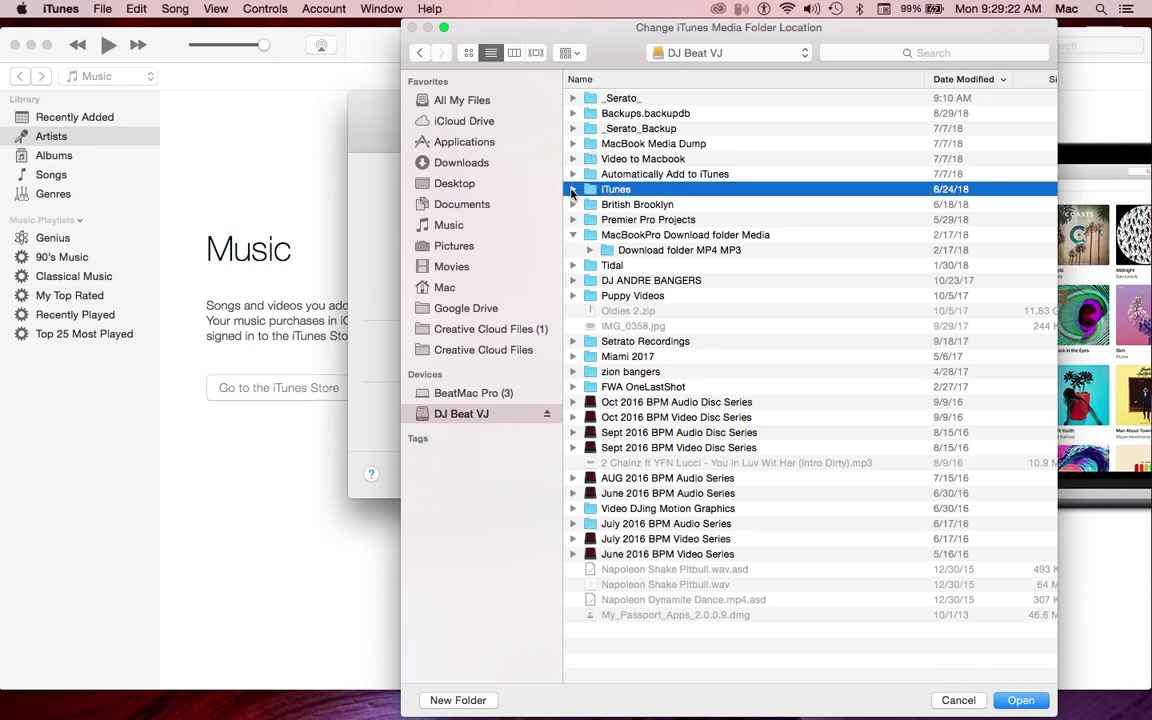
left_click(573, 190)
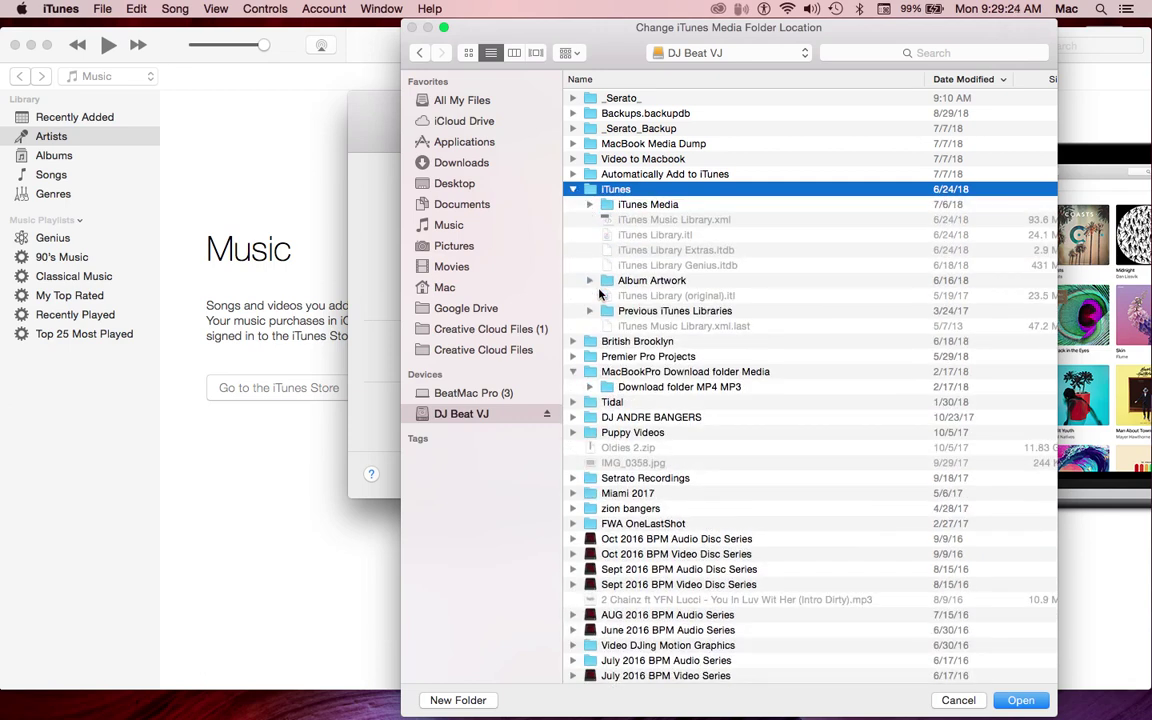
left_click(639, 204)
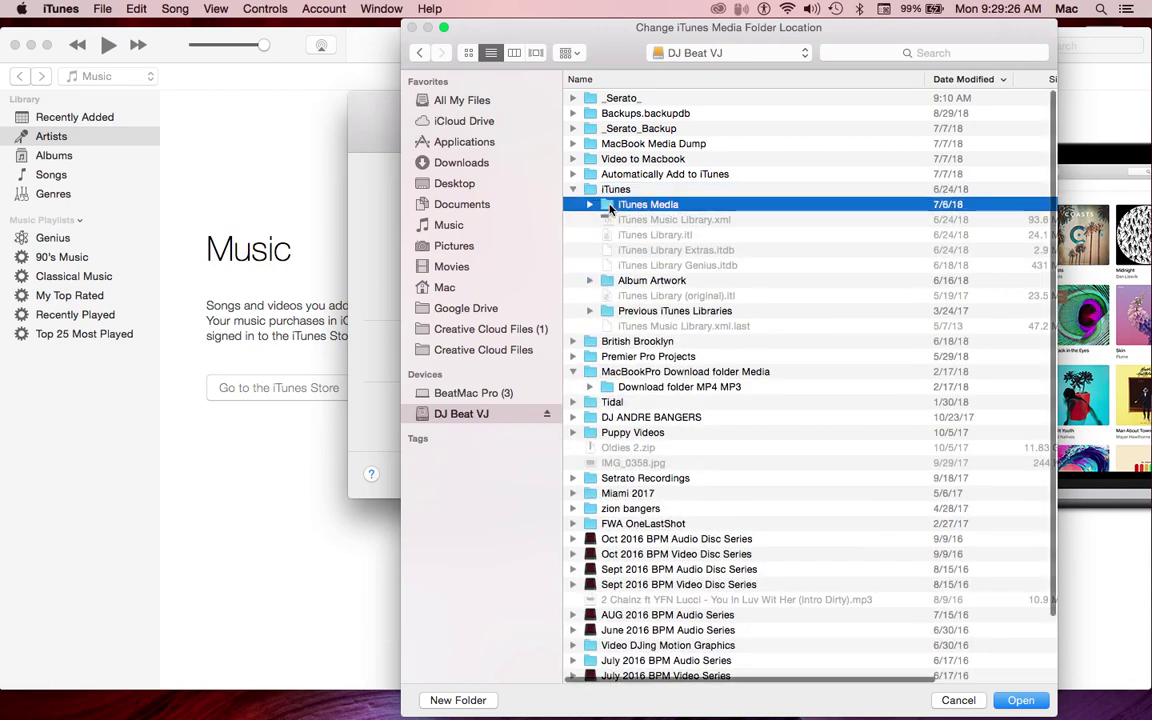
left_click(1020, 700)
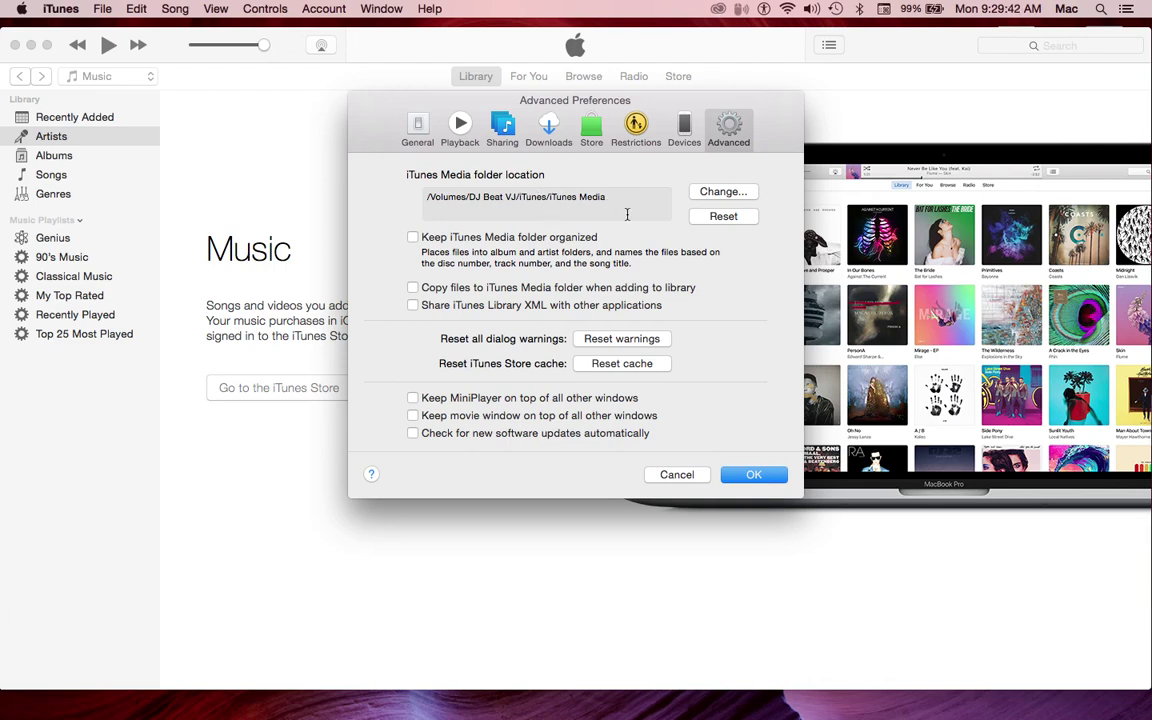
Step: Turn on keeping the media folder organized and sharing the library XML, and apply the preferences without letting iTunes move and rename files
left_click(412, 238)
left_click(413, 306)
left_click(754, 476)
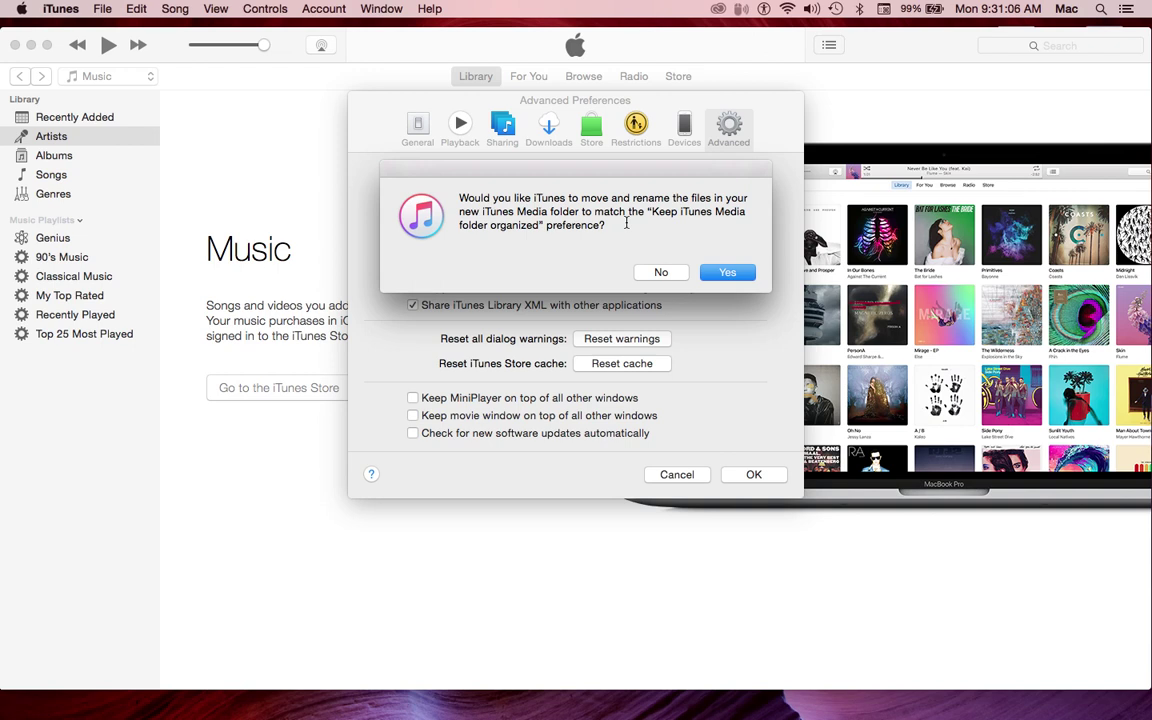
left_click(661, 272)
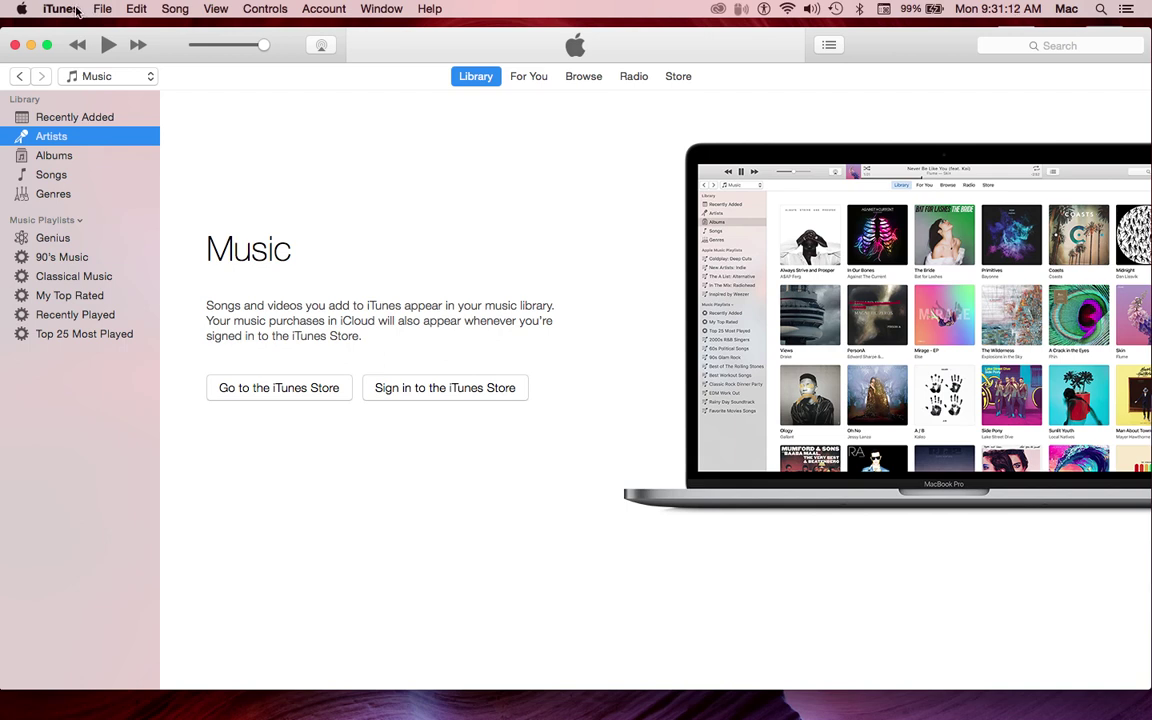
Step: Show the Songs view and add the iTunes Media folder from the DJ Beat VJ drive's iTunes folder to the library
left_click(70, 175)
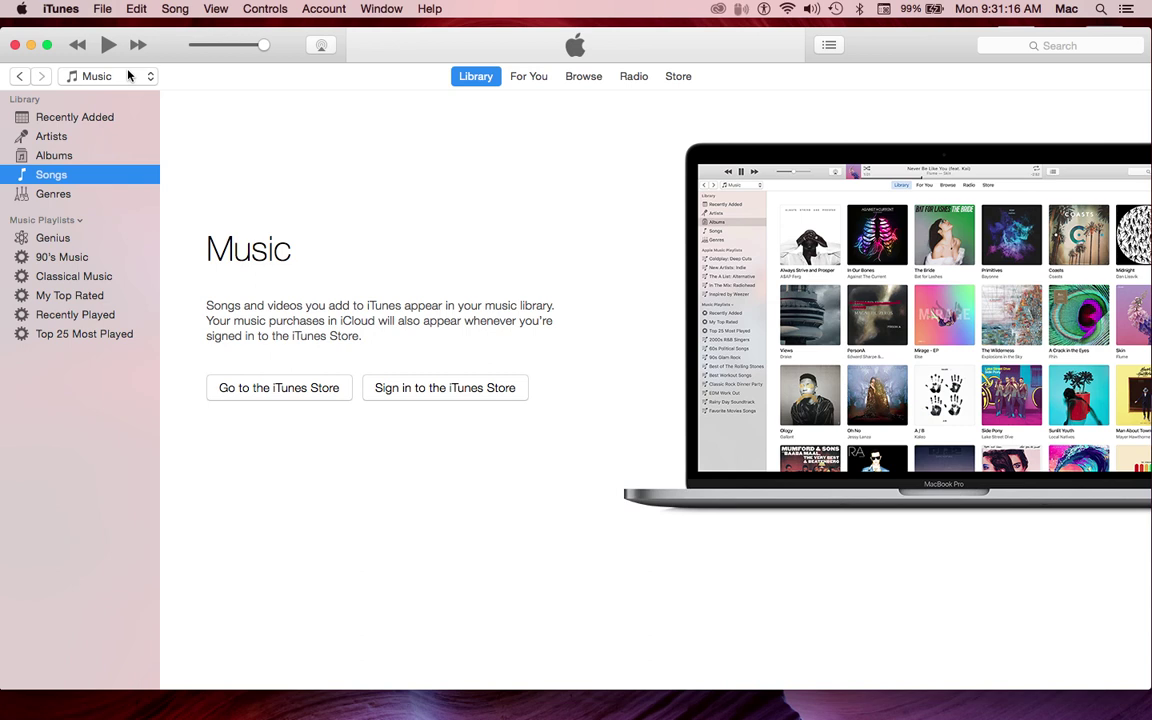
left_click(102, 10)
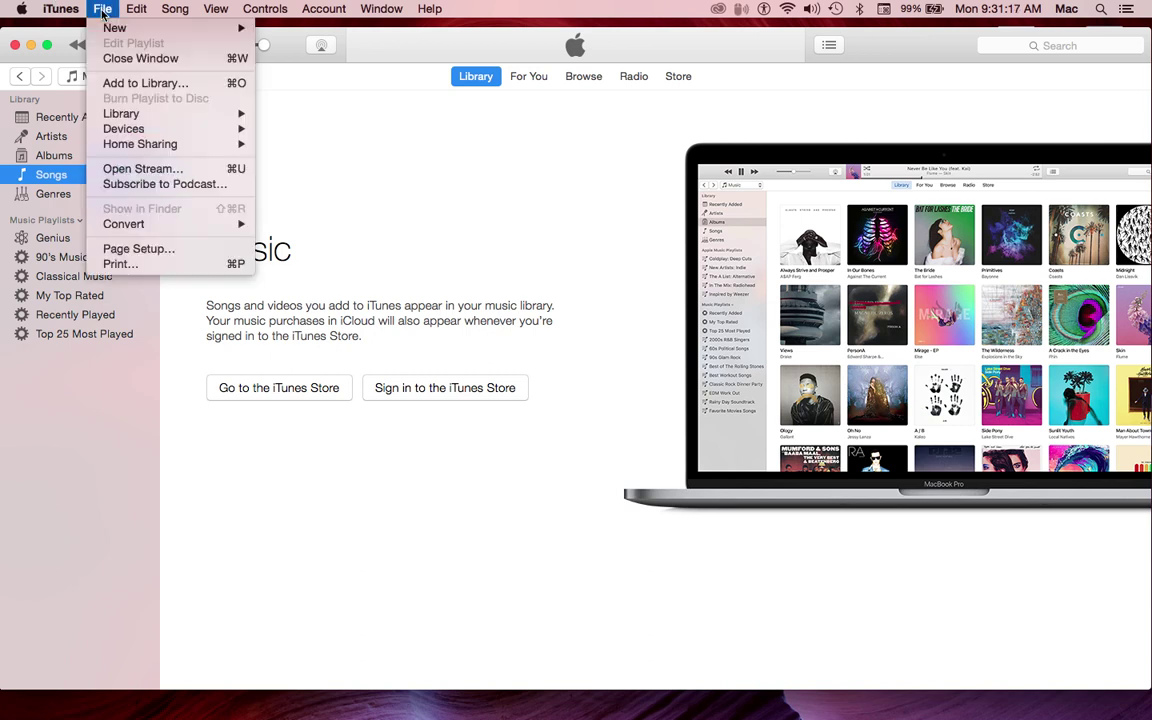
left_click(138, 83)
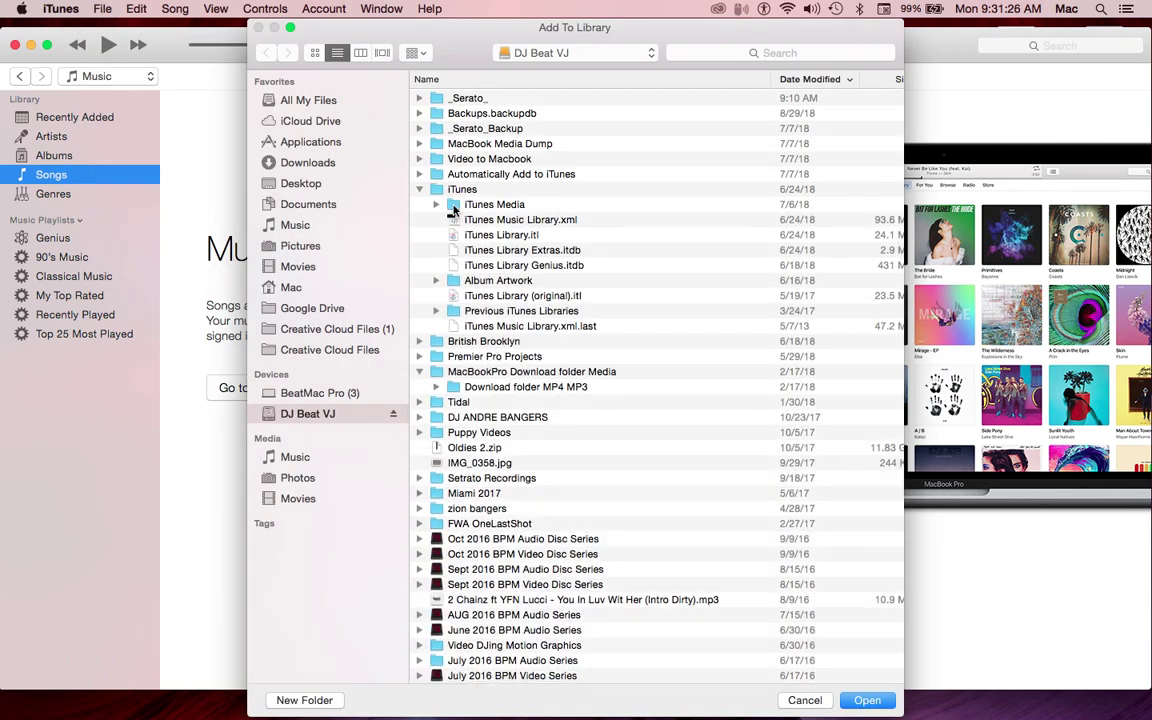
left_click(420, 189)
left_click(438, 191)
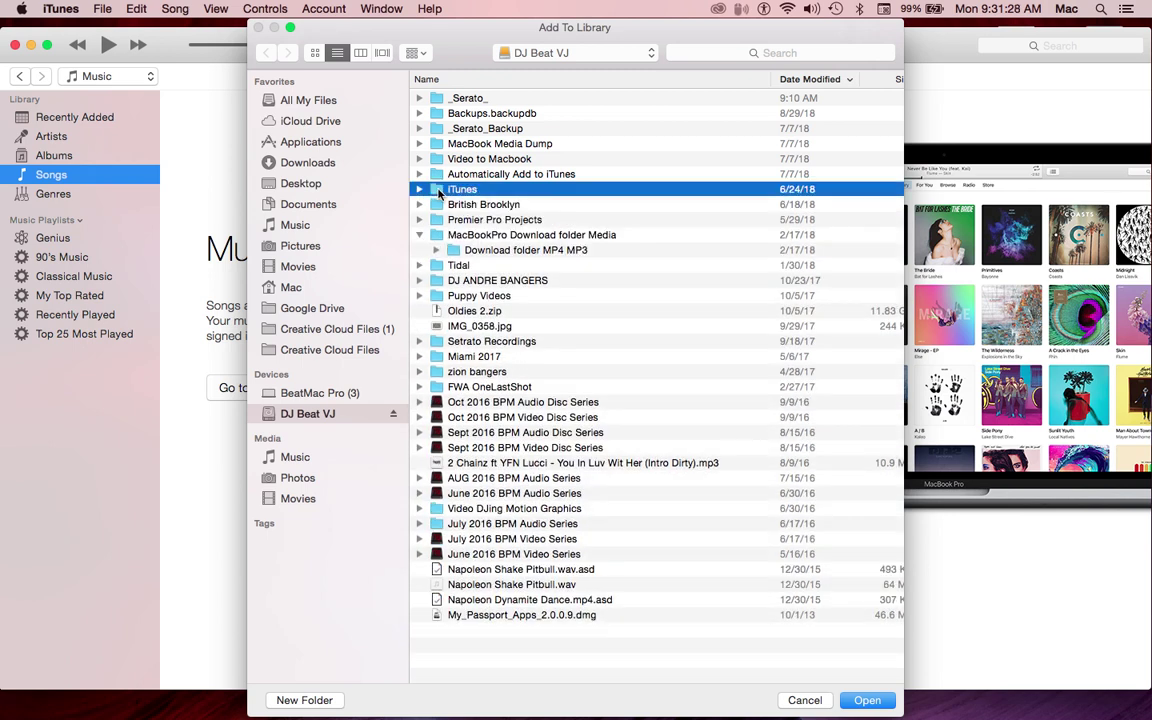
double_click(438, 191)
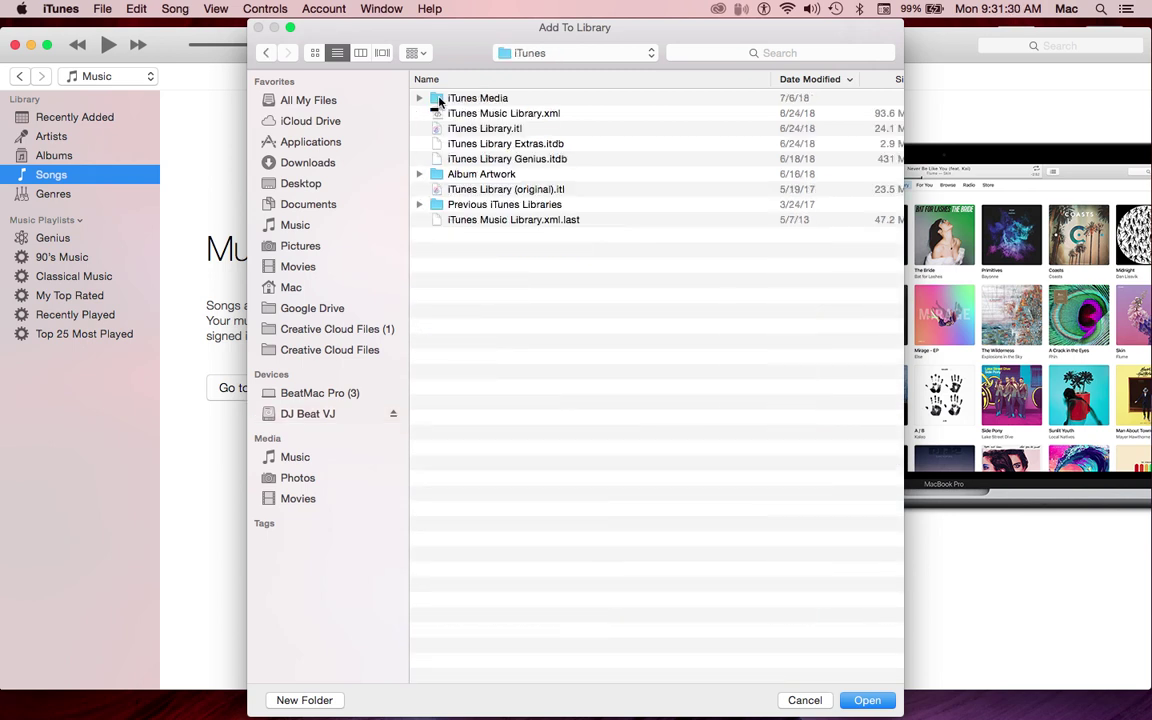
left_click(439, 101)
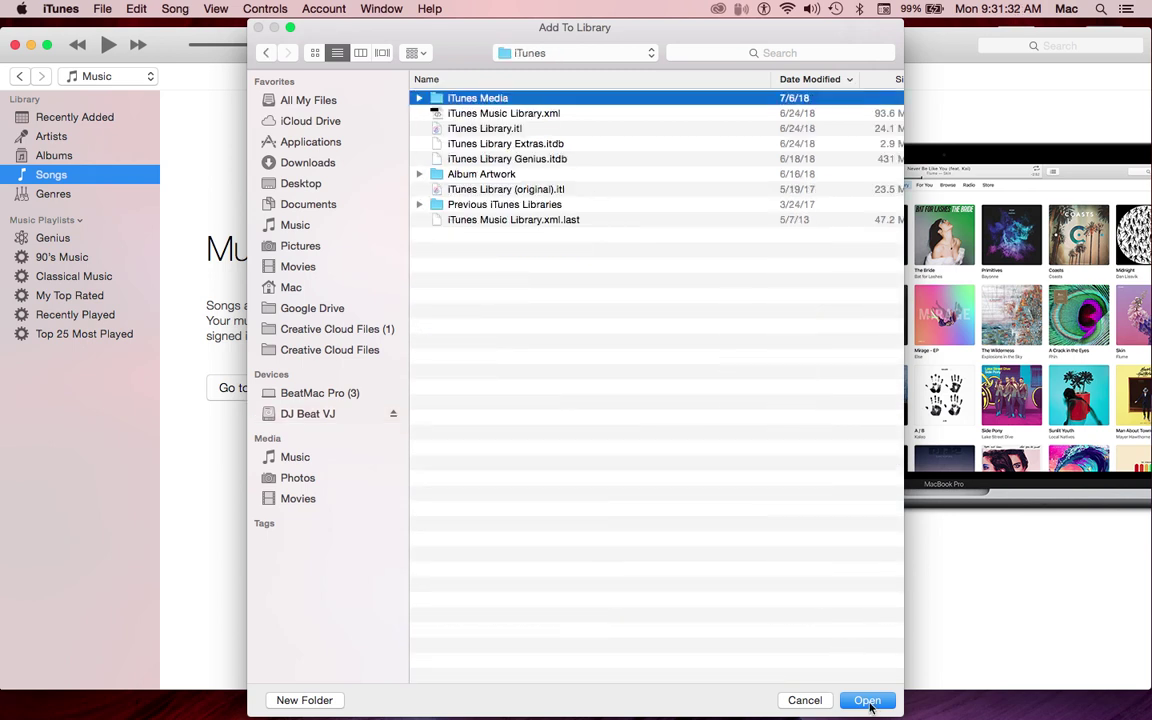
left_click(867, 701)
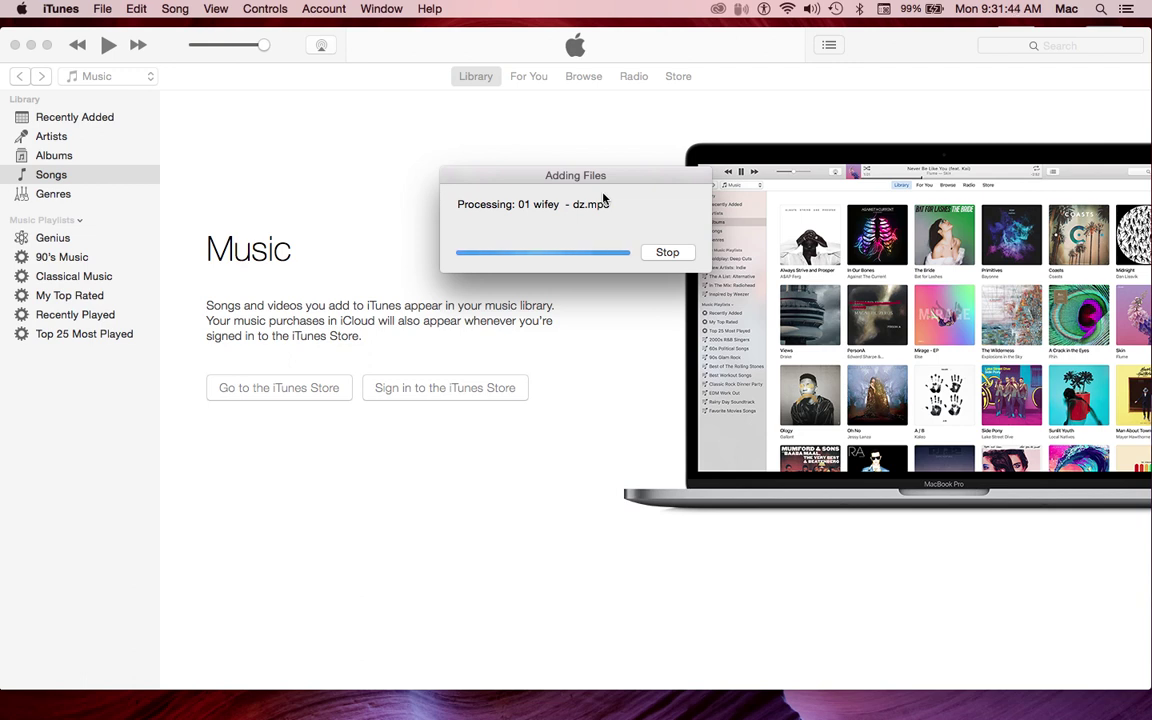
mouse_move(790, 705)
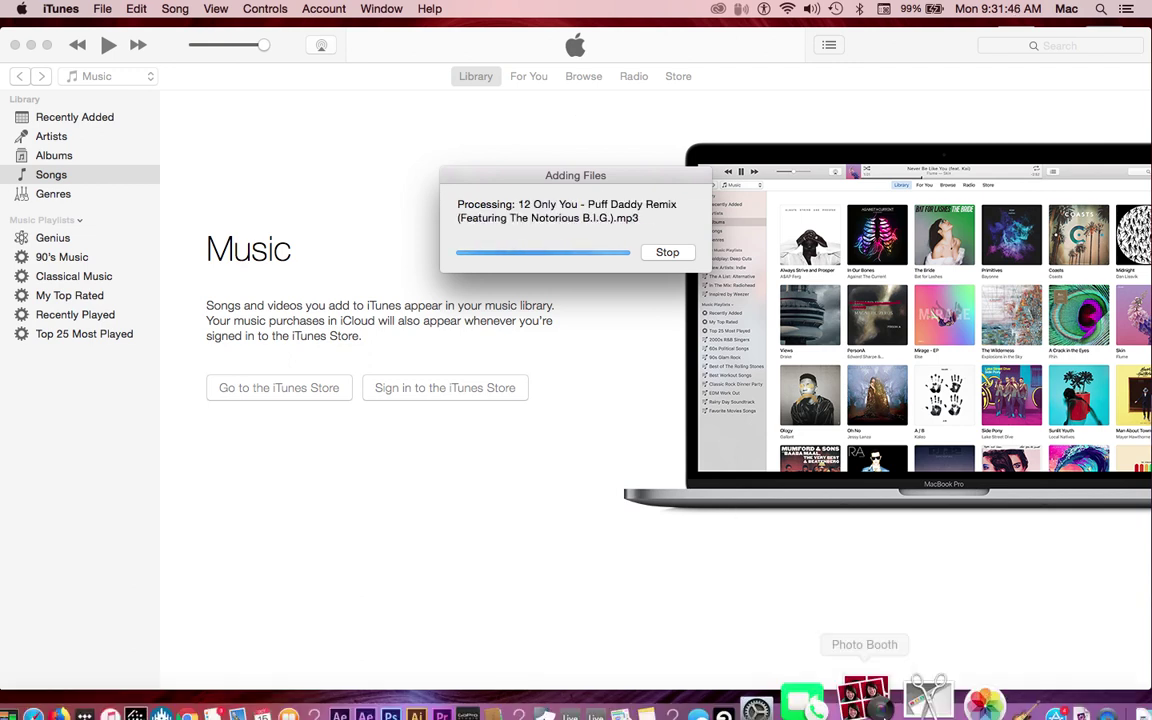